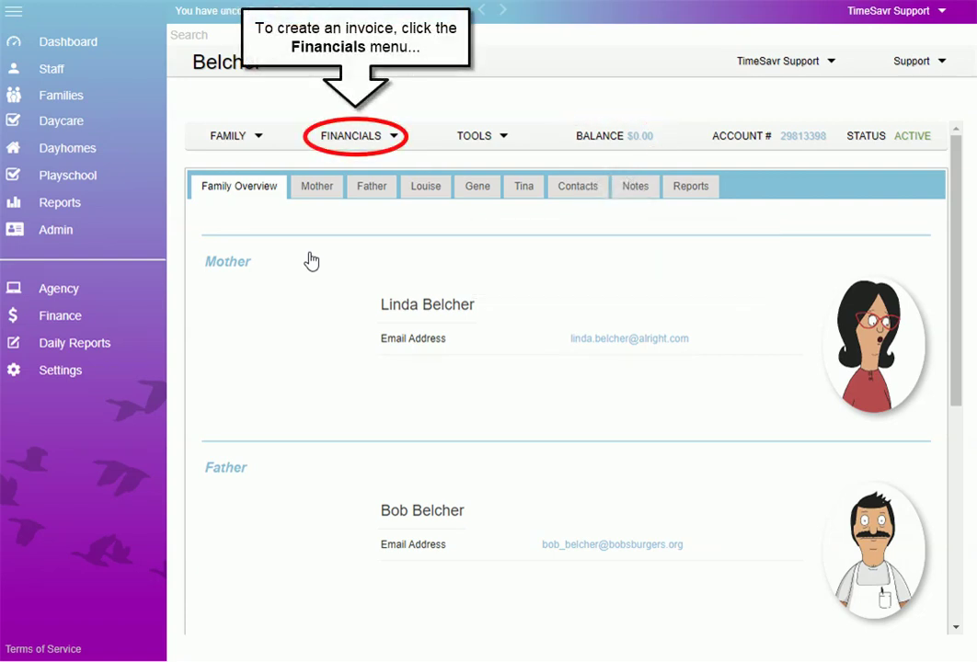
# - Start a new invoice for the open family and add the first listed child's preschool tuition, subsidy and grant lines
pyautogui.click(393, 139)
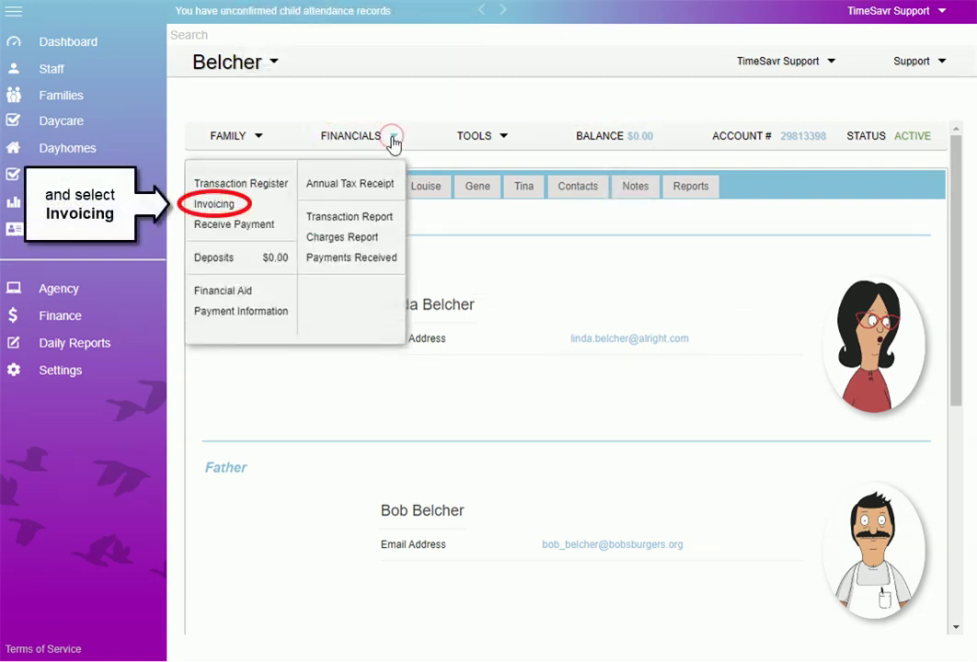
pyautogui.click(269, 208)
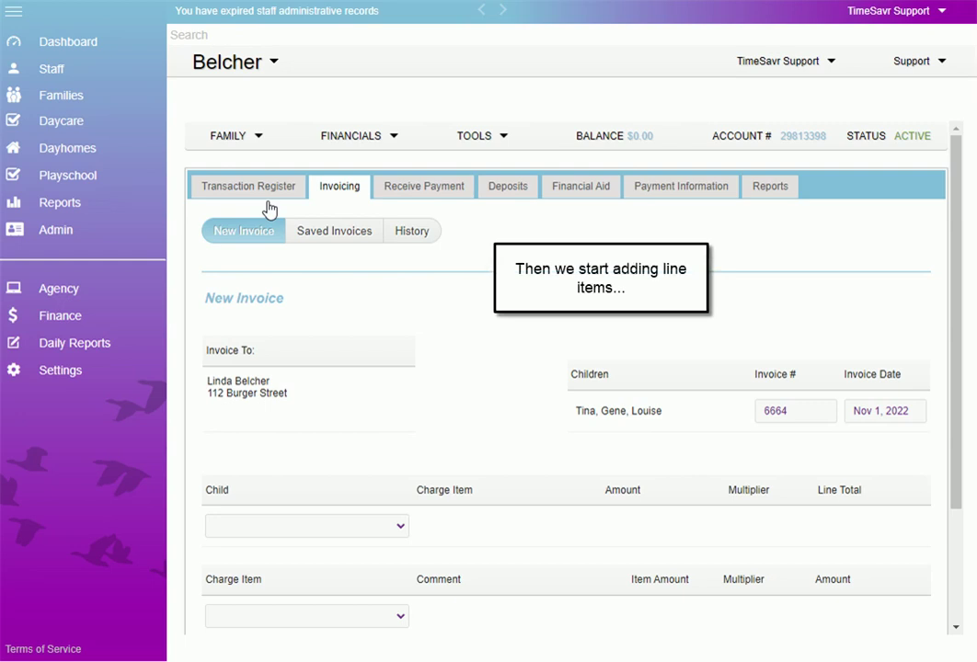
pyautogui.click(398, 527)
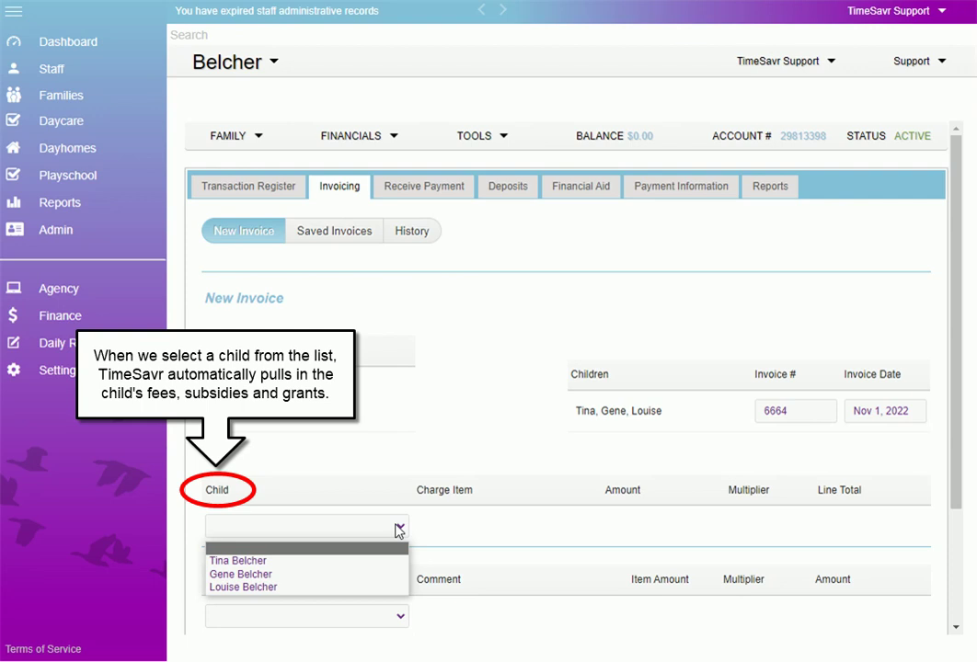
pyautogui.click(334, 561)
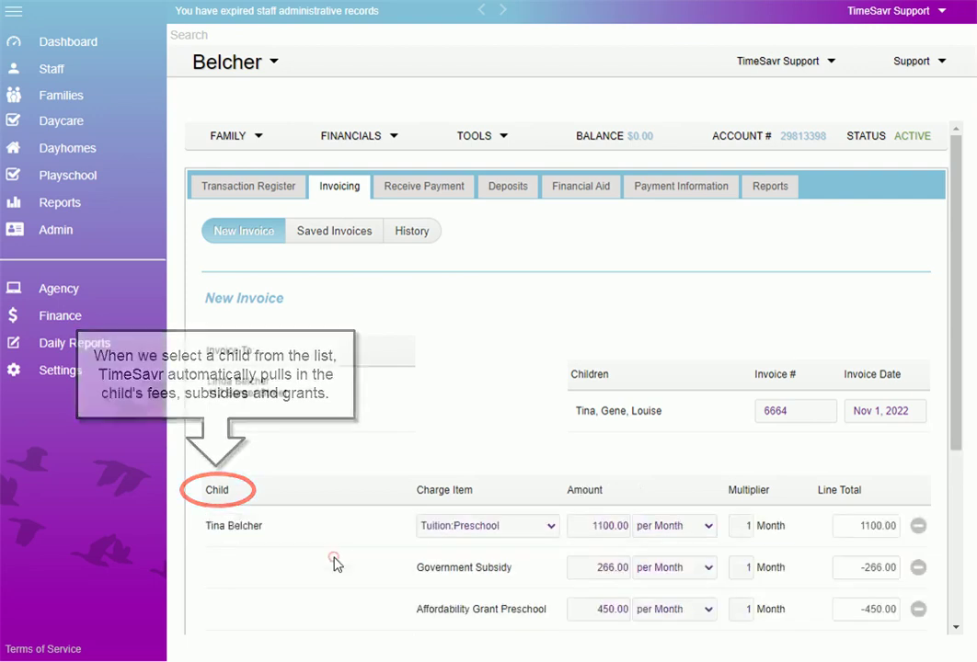
# - Add a Registration Fee charge with a multiplier of 2 to the invoice and generate it immediately
pyautogui.scroll(-3, 334, 563)
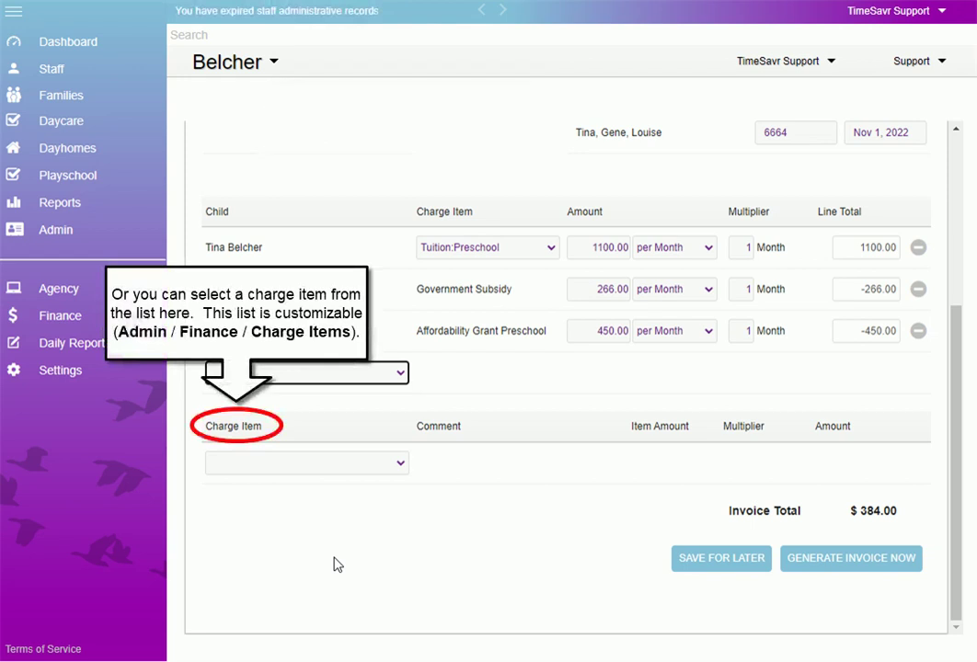
pyautogui.click(380, 464)
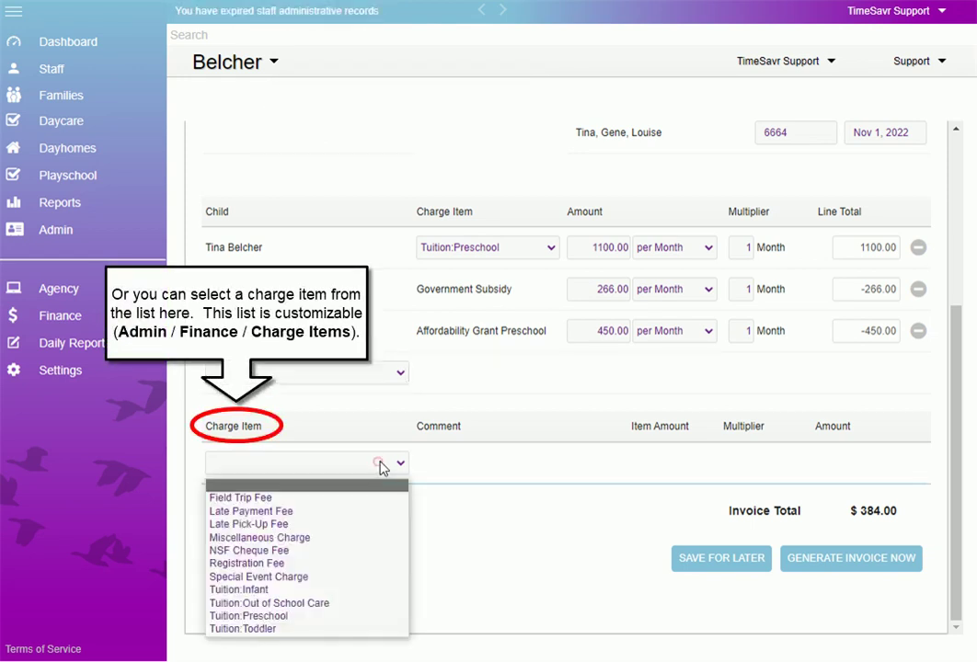
pyautogui.click(324, 564)
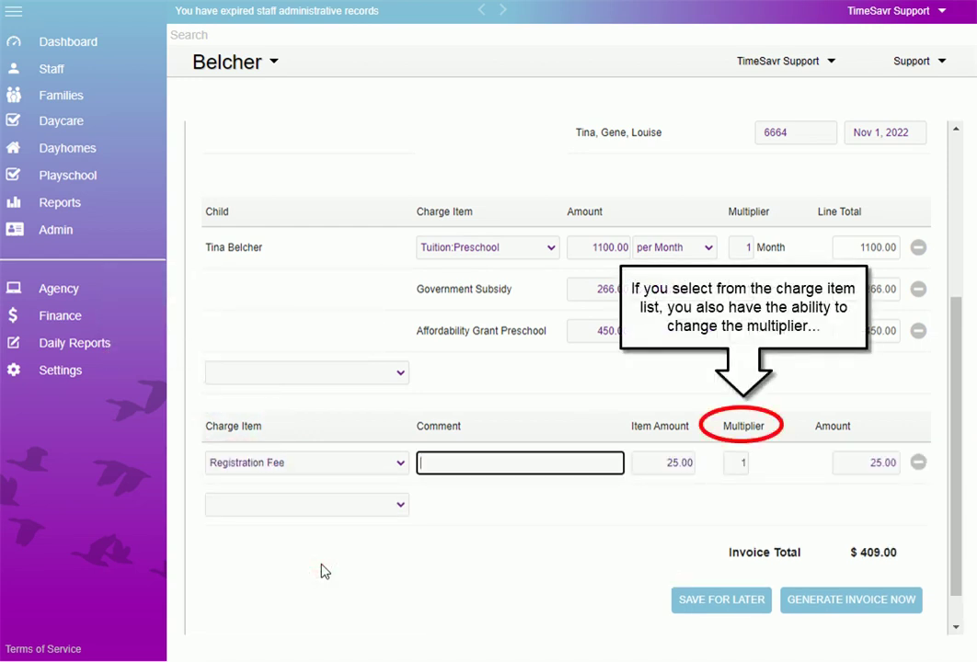
pyautogui.click(733, 463)
pyautogui.write('2')
pyautogui.click(732, 508)
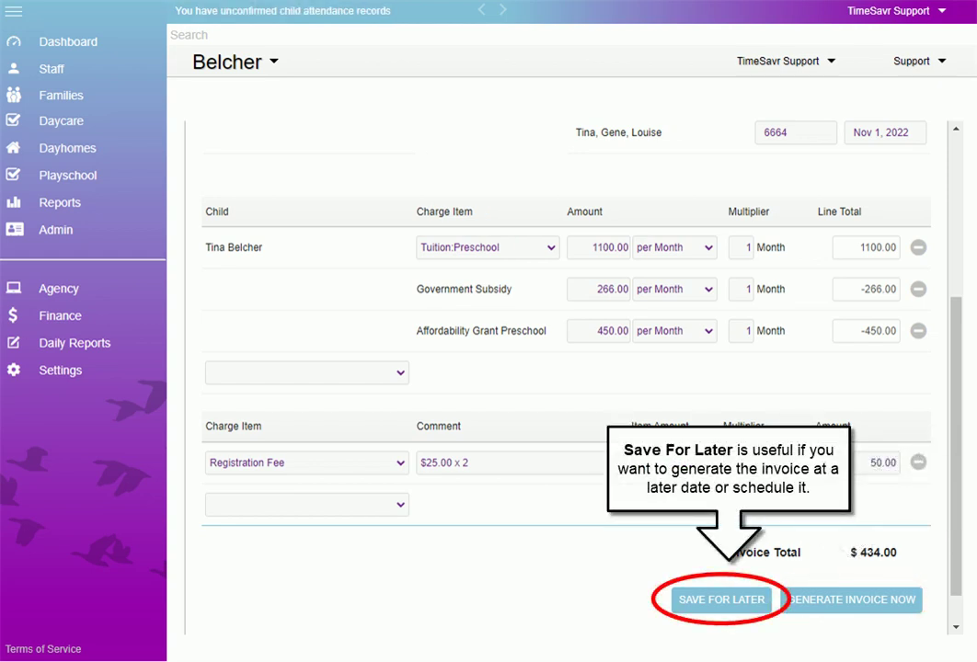
pyautogui.click(853, 603)
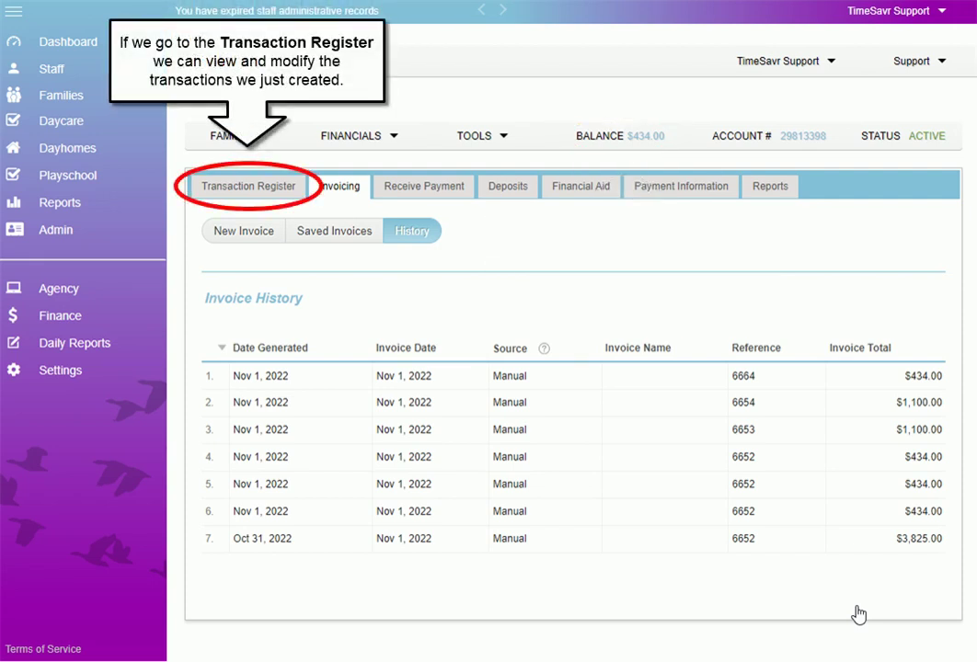
# - Open the new invoice from the family's Transaction Register and email it to the mother, confirming the send
pyautogui.click(247, 204)
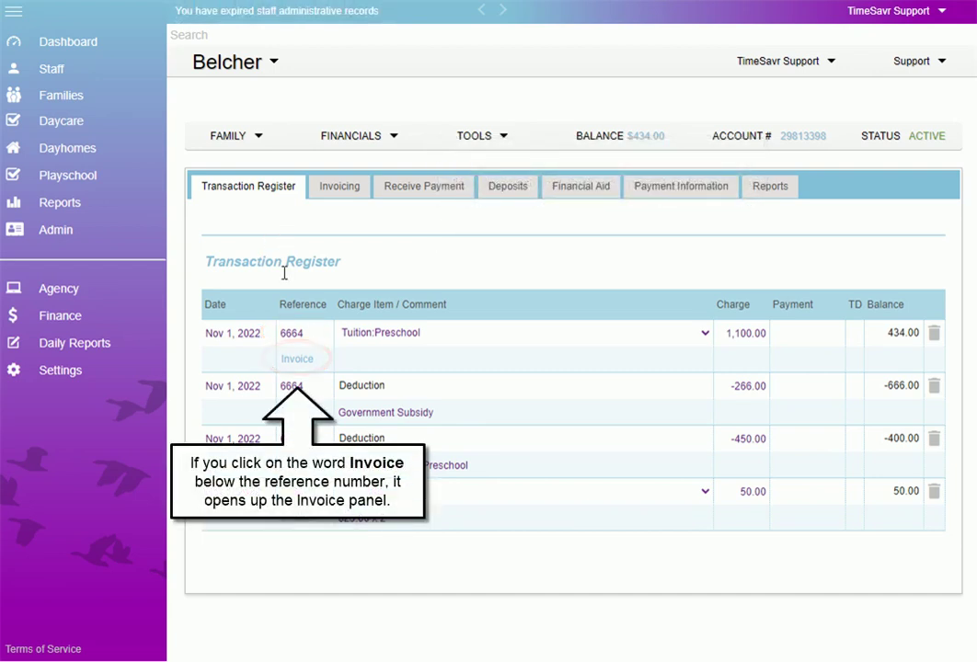
pyautogui.click(296, 360)
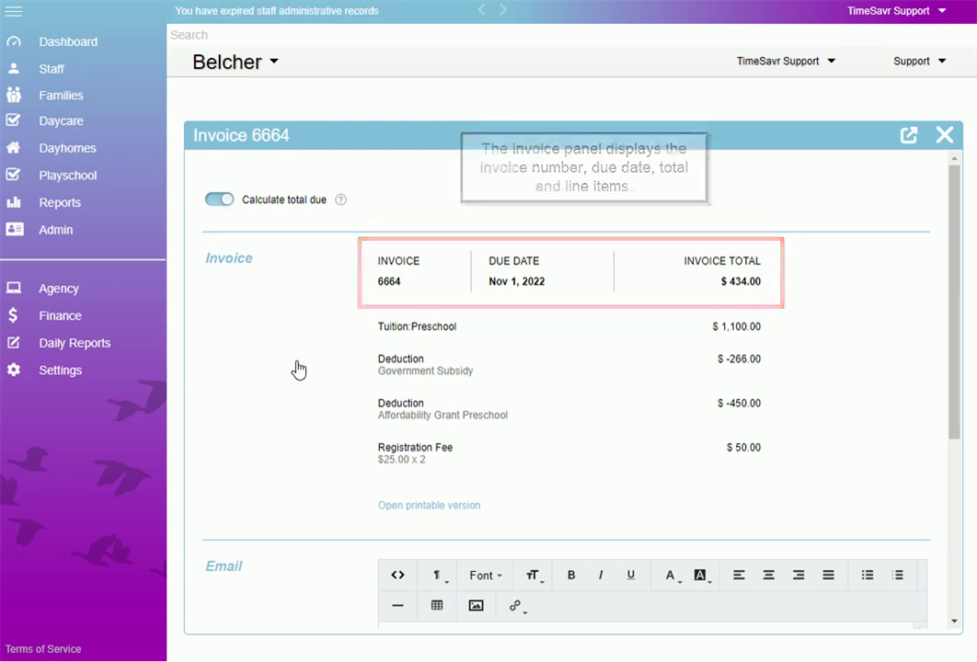
pyautogui.scroll(-3, 830, 449)
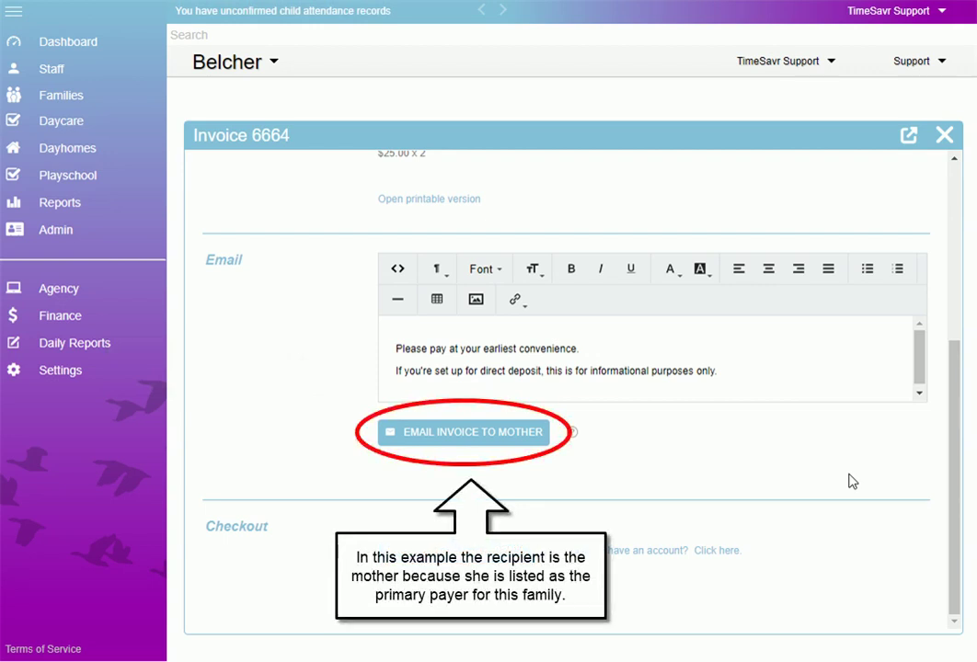
pyautogui.click(478, 445)
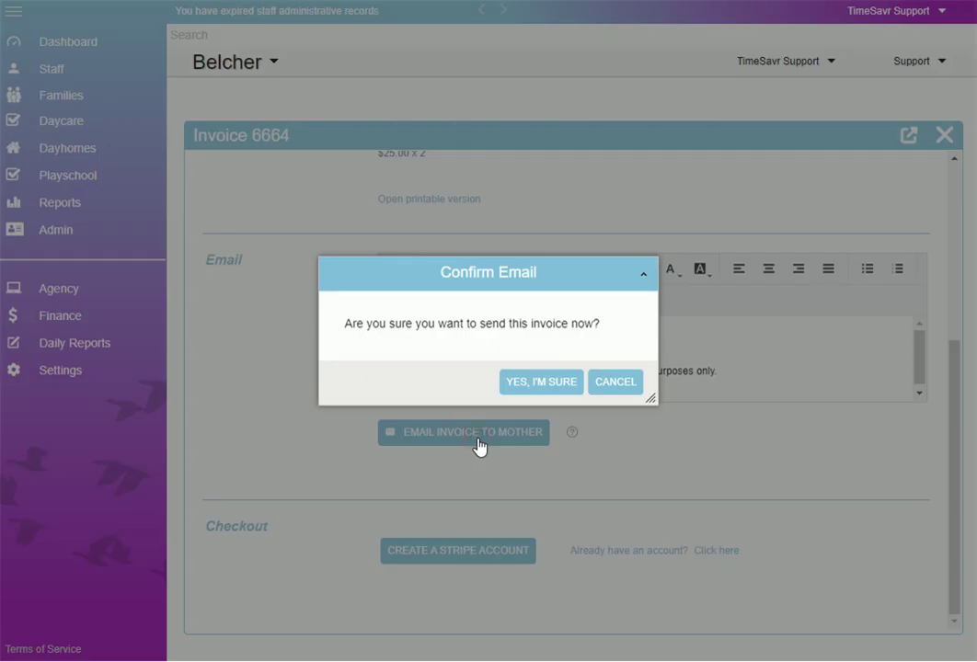
pyautogui.click(528, 385)
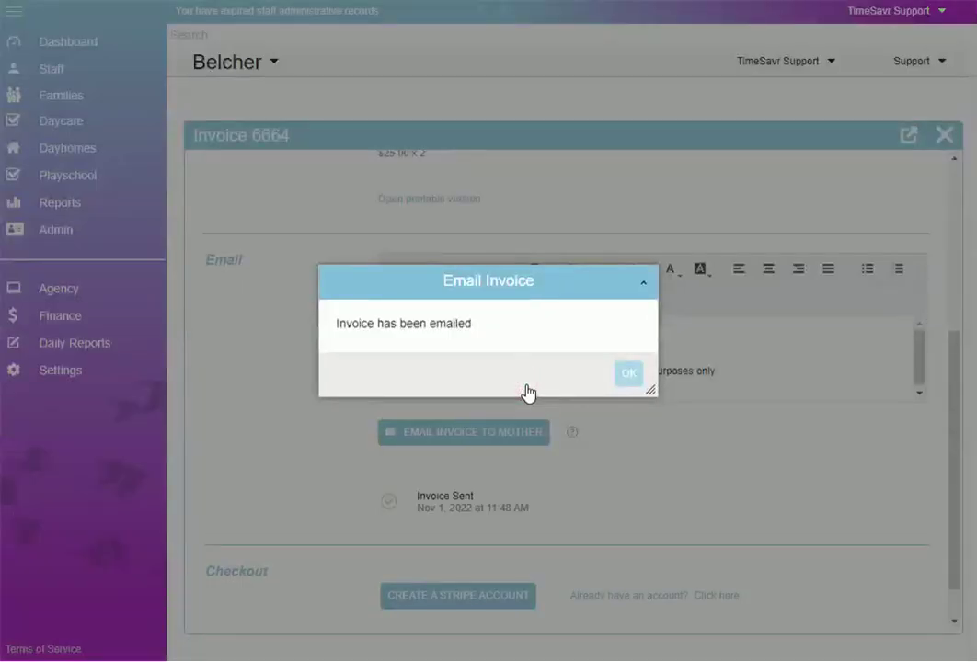
pyautogui.click(629, 373)
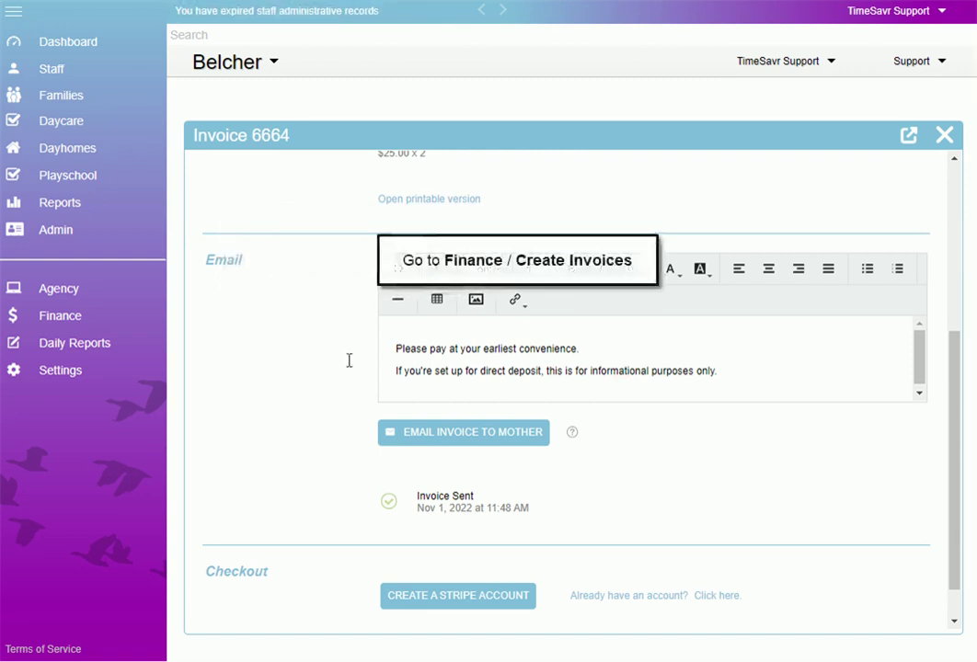
# - Open batch invoice creation under Finance and override the Tuition:Infant amount in row 6 with 1000
pyautogui.click(111, 316)
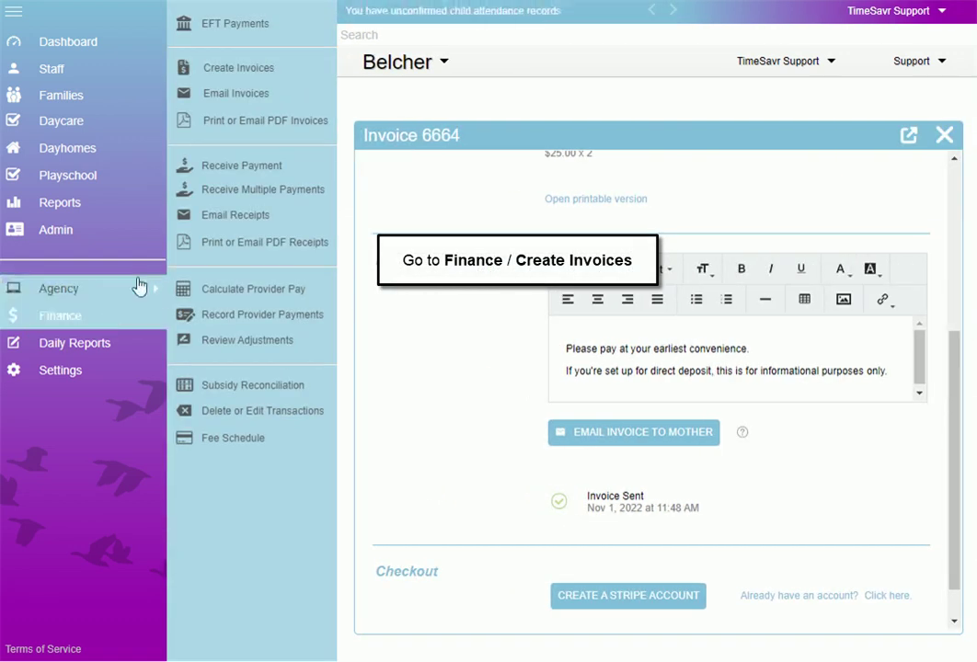
pyautogui.click(289, 72)
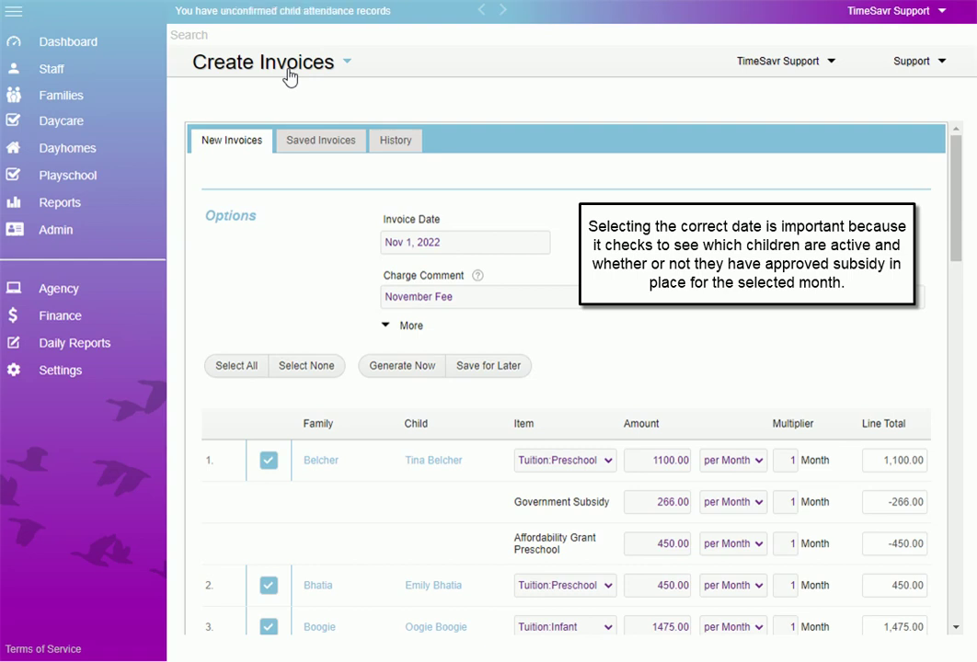
pyautogui.moveTo(953, 237); pyautogui.dragTo(944, 398)
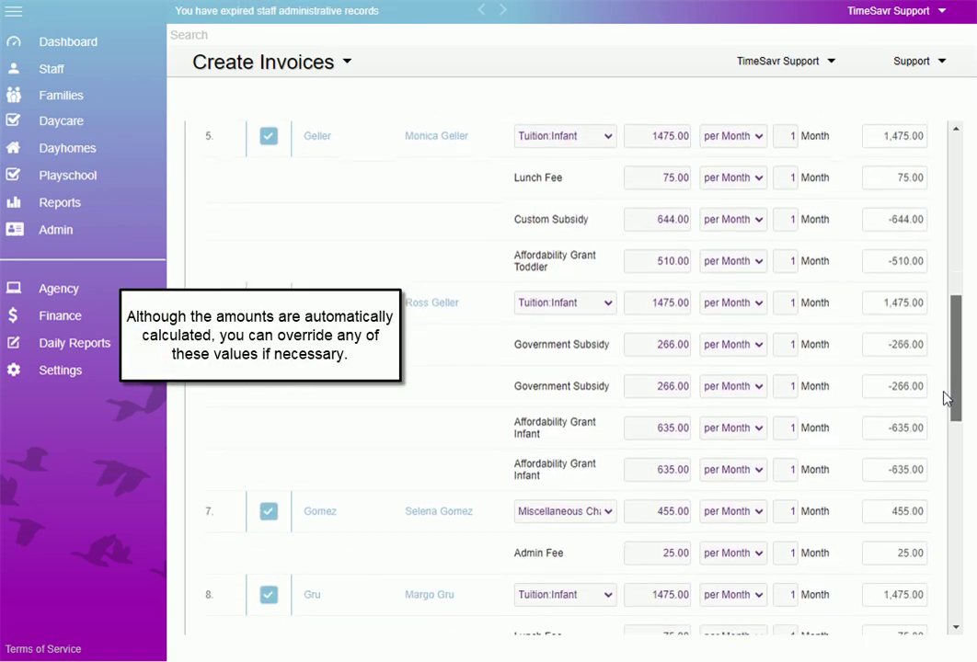
pyautogui.click(640, 304)
pyautogui.write('1000')
pyautogui.click(628, 327)
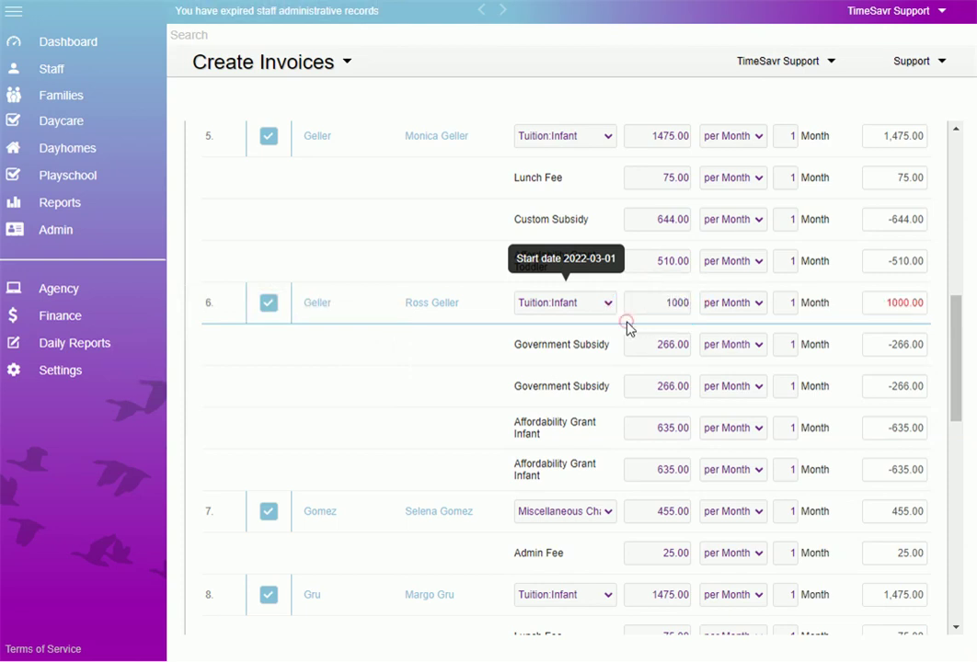
# - Exclude the already invoiced child in row 1 from the batch and generate the remaining selected invoices immediately
pyautogui.scroll(3, 628, 324)
pyautogui.scroll(5, 628, 324)
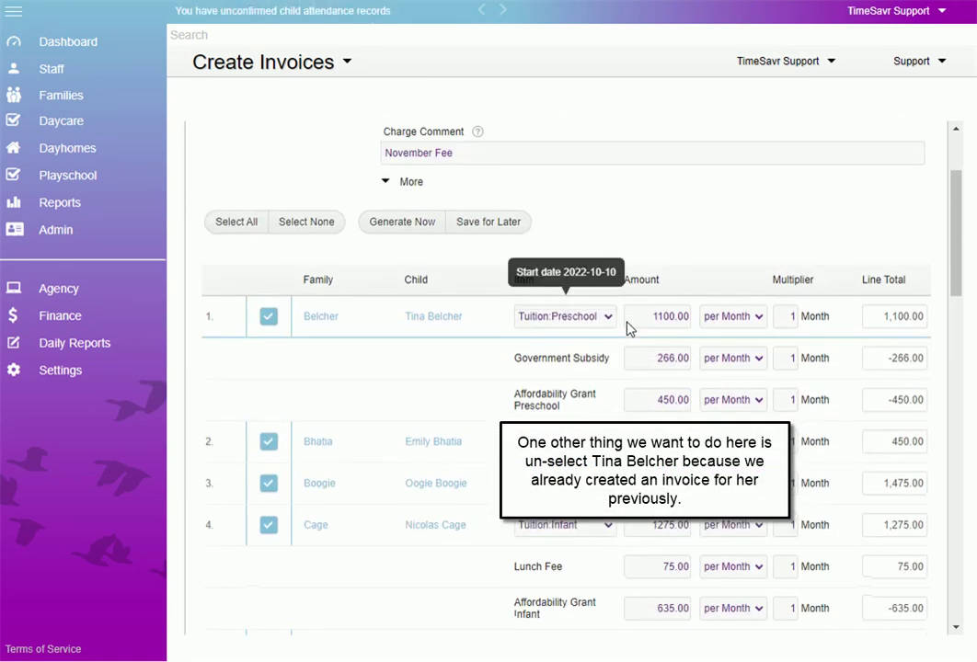
pyautogui.click(270, 321)
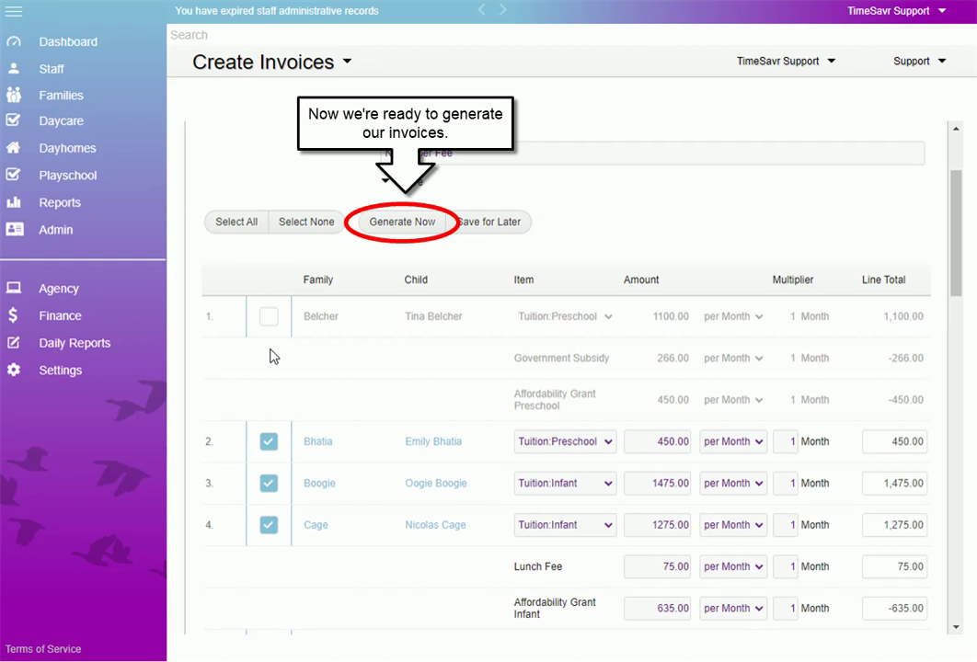
pyautogui.click(413, 235)
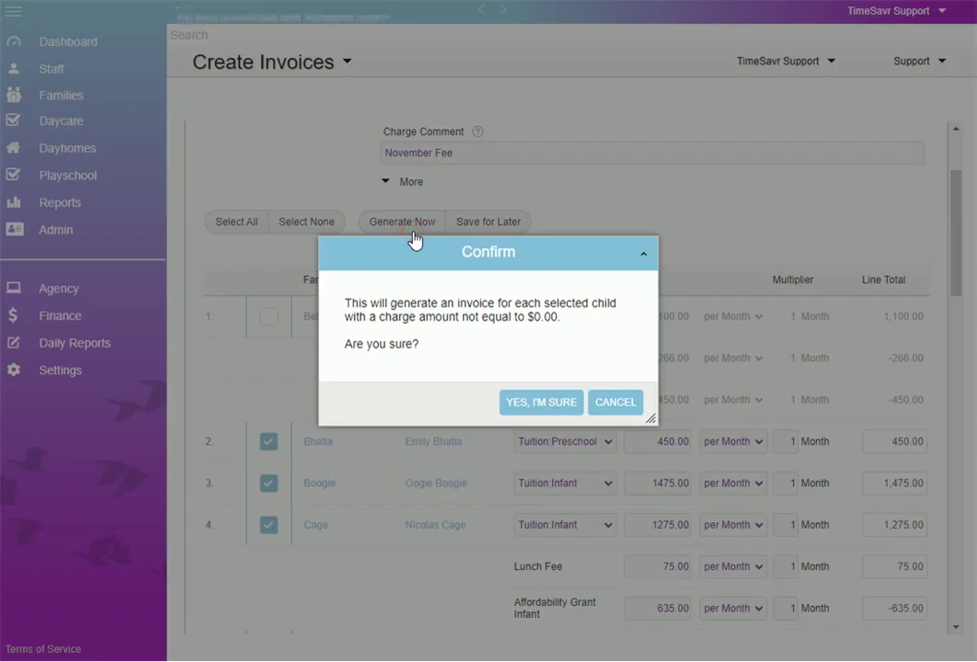
pyautogui.click(536, 405)
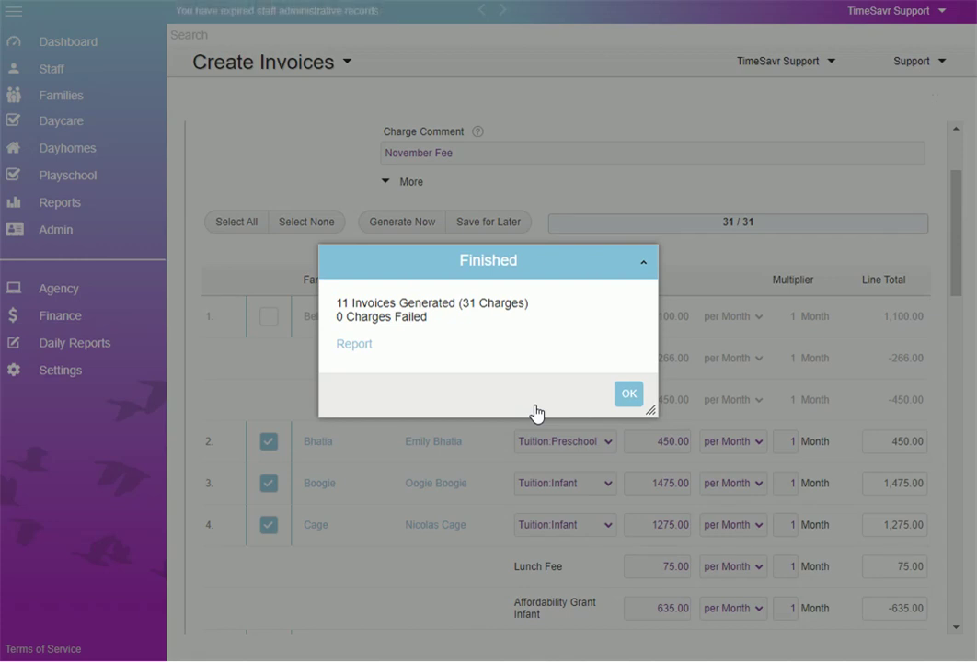
pyautogui.click(632, 398)
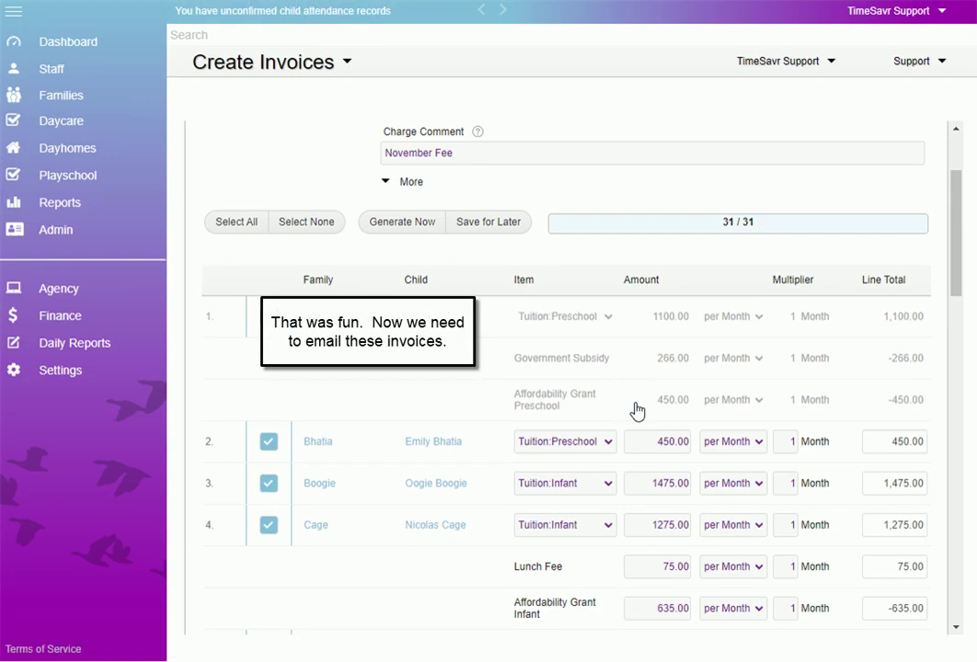
# - Open batch invoice emailing under Finance, check the list of families and email all selected invoices
pyautogui.click(107, 314)
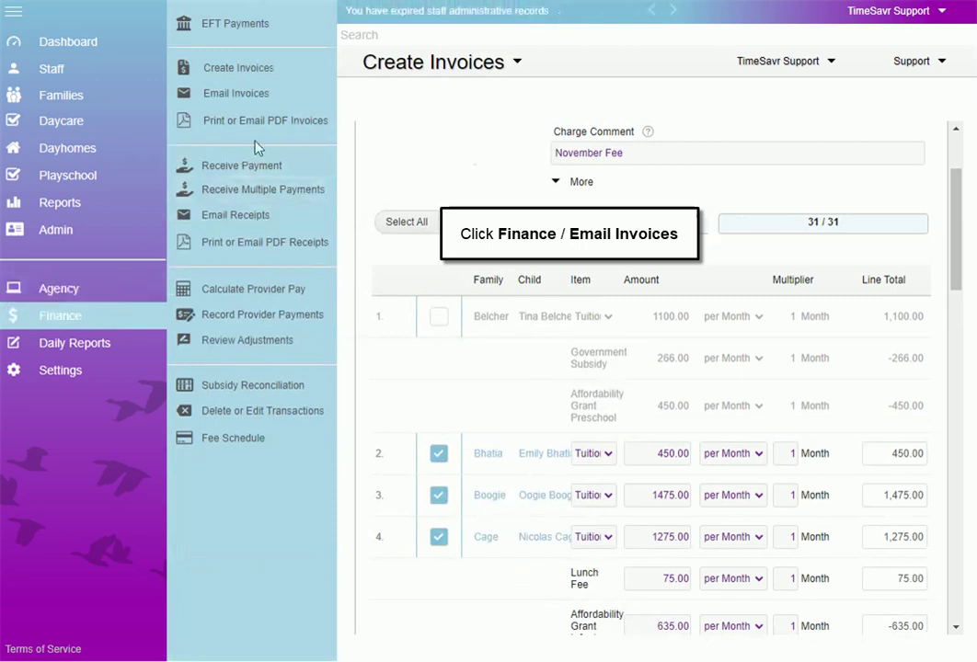
pyautogui.click(292, 94)
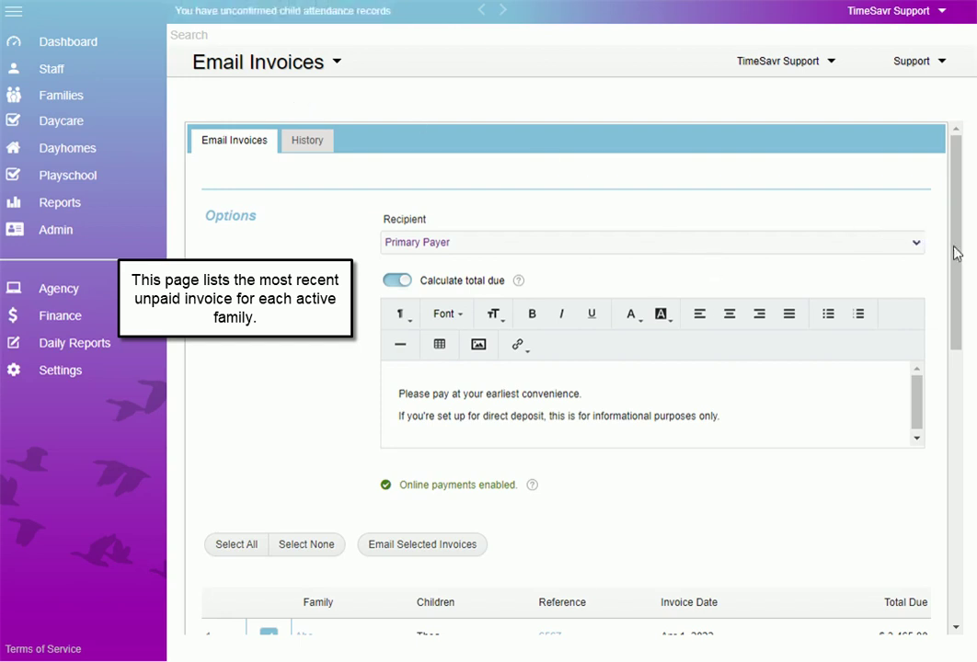
pyautogui.scroll(-1, 961, 256)
pyautogui.moveTo(962, 256); pyautogui.dragTo(926, 534)
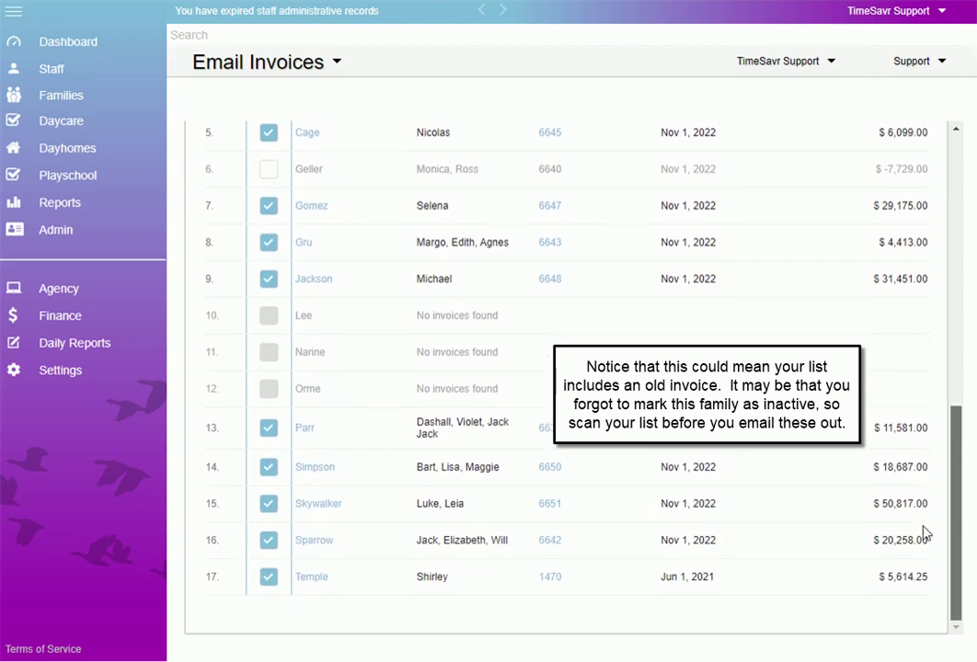
pyautogui.moveTo(925, 534); pyautogui.dragTo(933, 270)
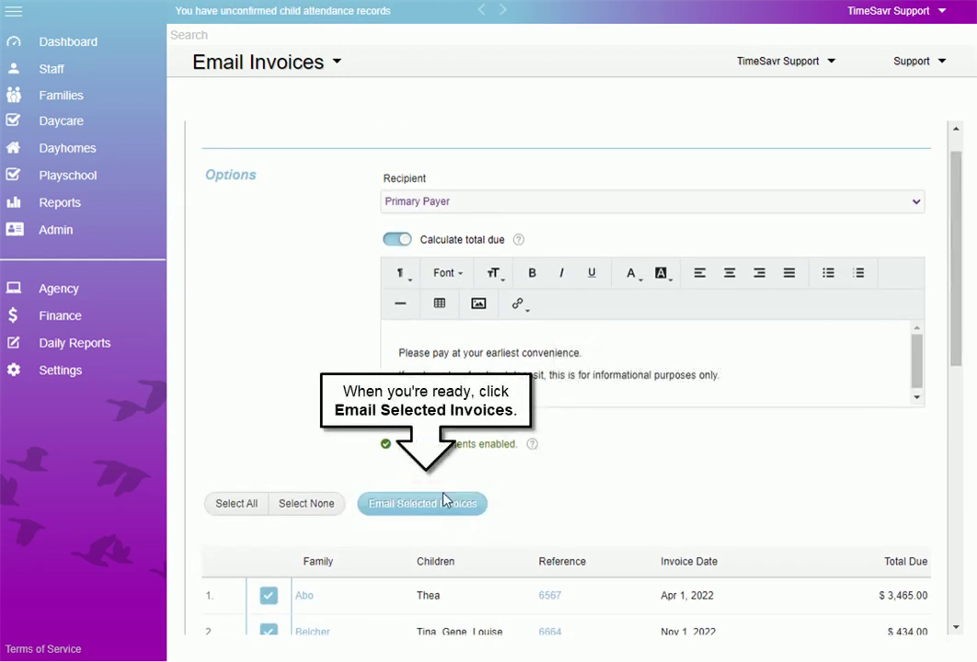
pyautogui.click(421, 518)
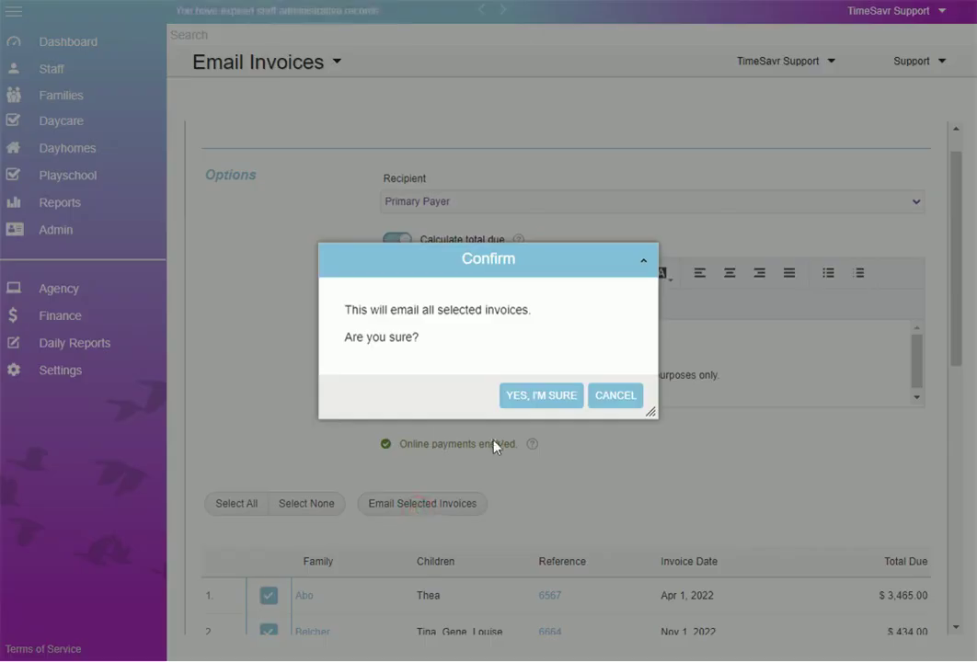
pyautogui.click(532, 399)
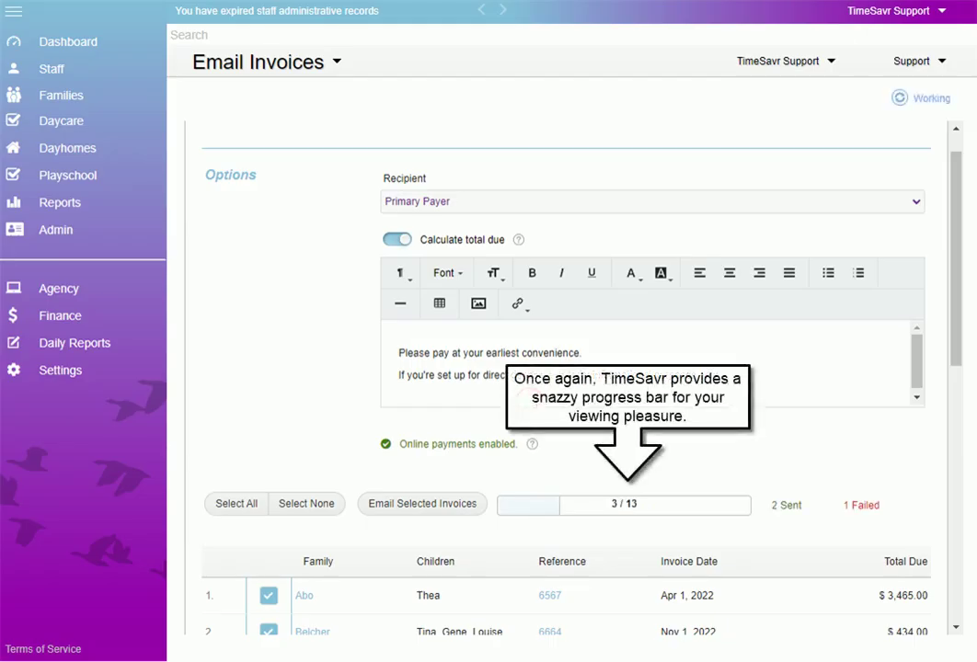